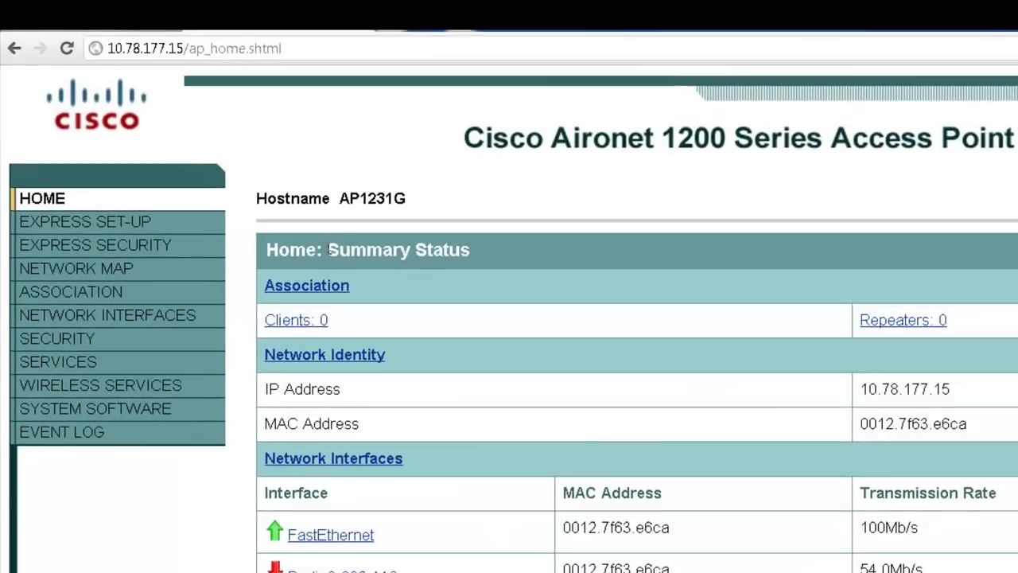
Highlight the Summary Status heading, then bring up the Express Set-Up page
drag(226, 173, 310, 172)
drag(452, 251, 473, 251)
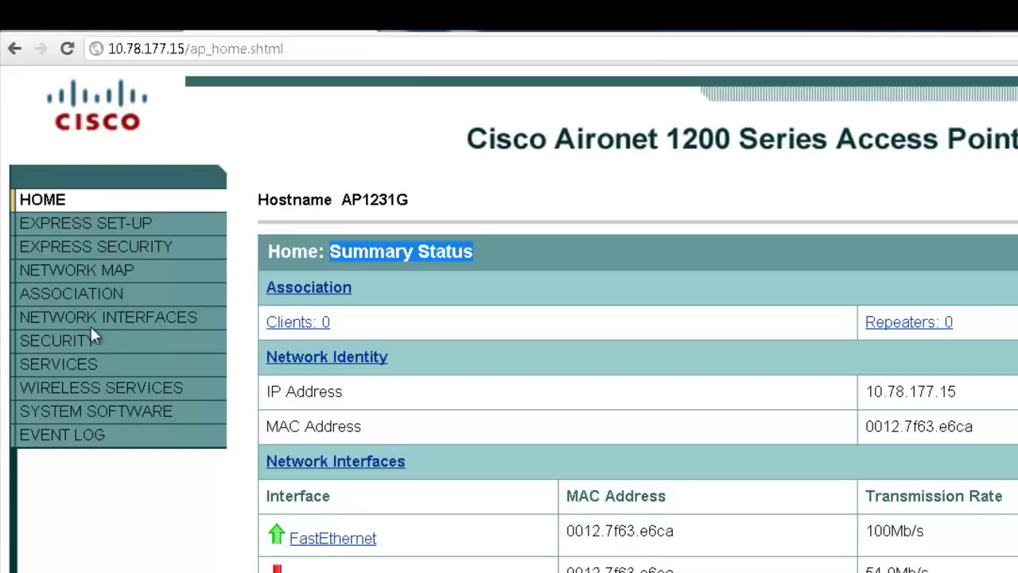
click(126, 226)
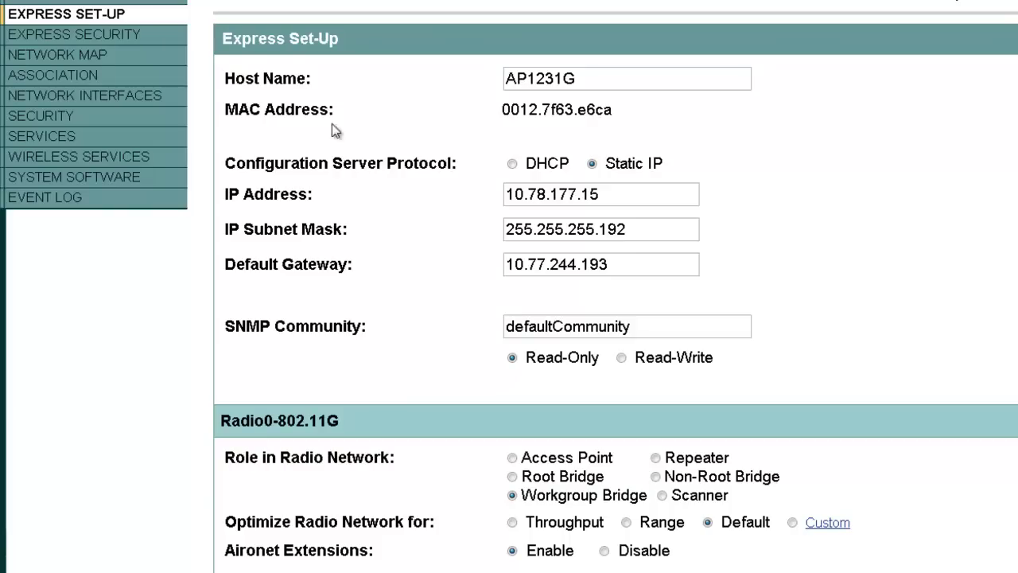
Point out the host name AP1231G, default gateway, SNMP community and radio role fields
drag(226, 79, 324, 80)
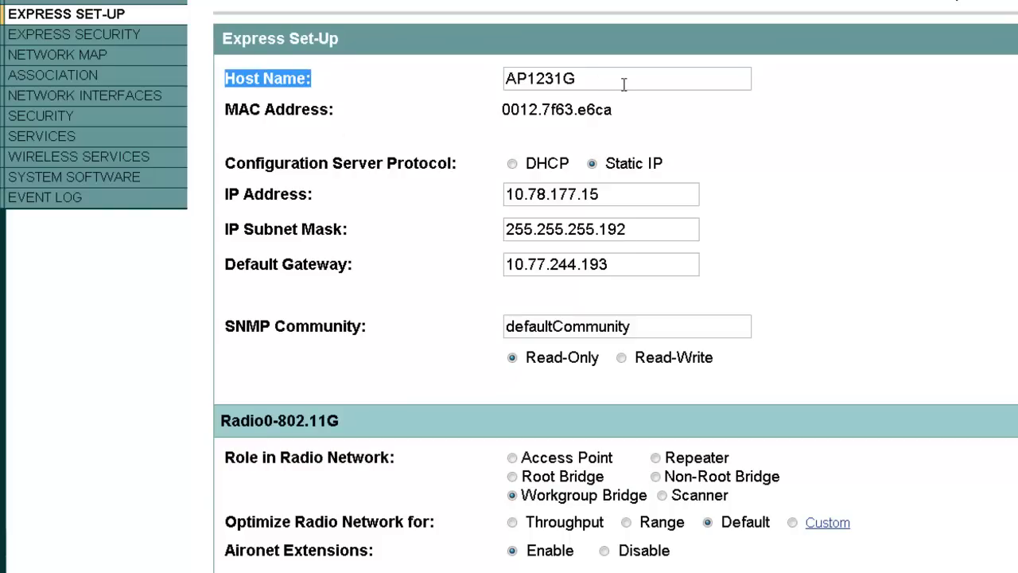
drag(623, 84, 496, 84)
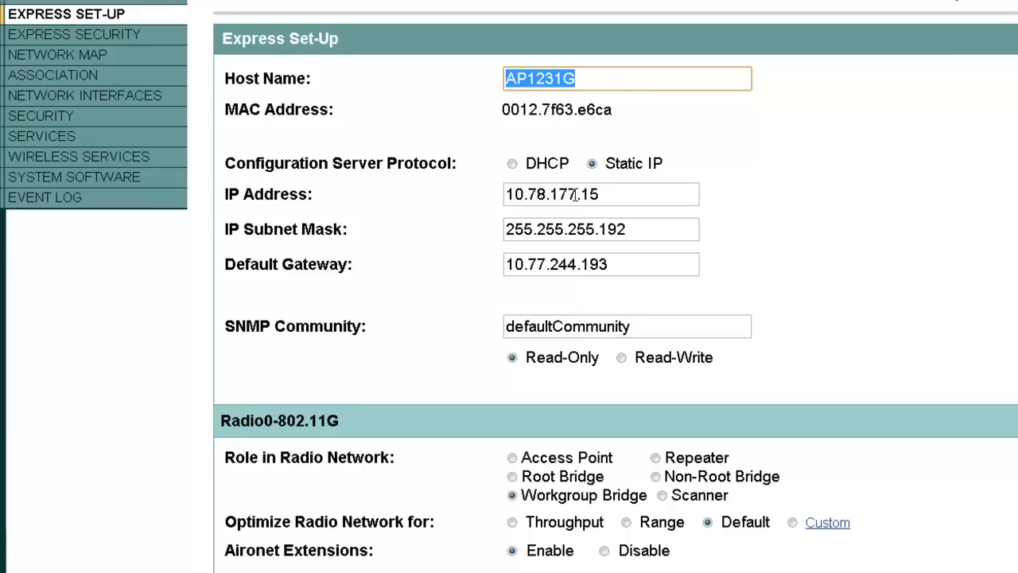
click(642, 262)
click(652, 328)
drag(225, 326, 367, 328)
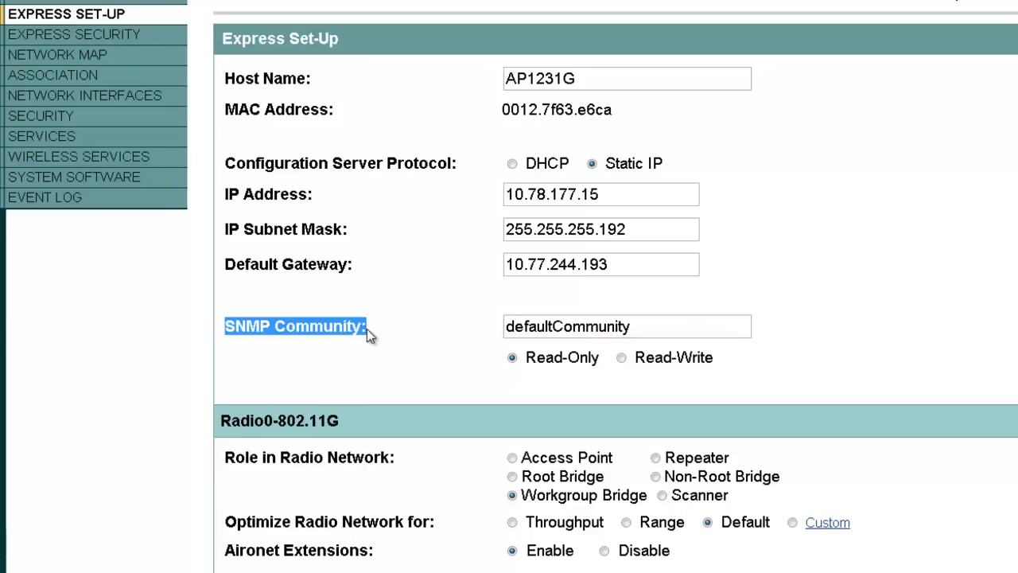
drag(225, 458, 348, 458)
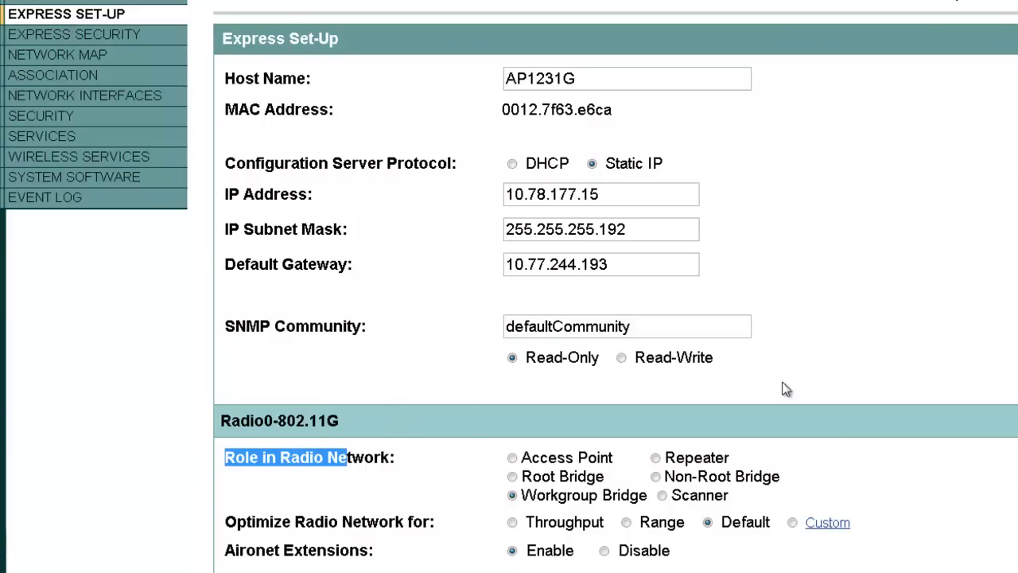
click(813, 373)
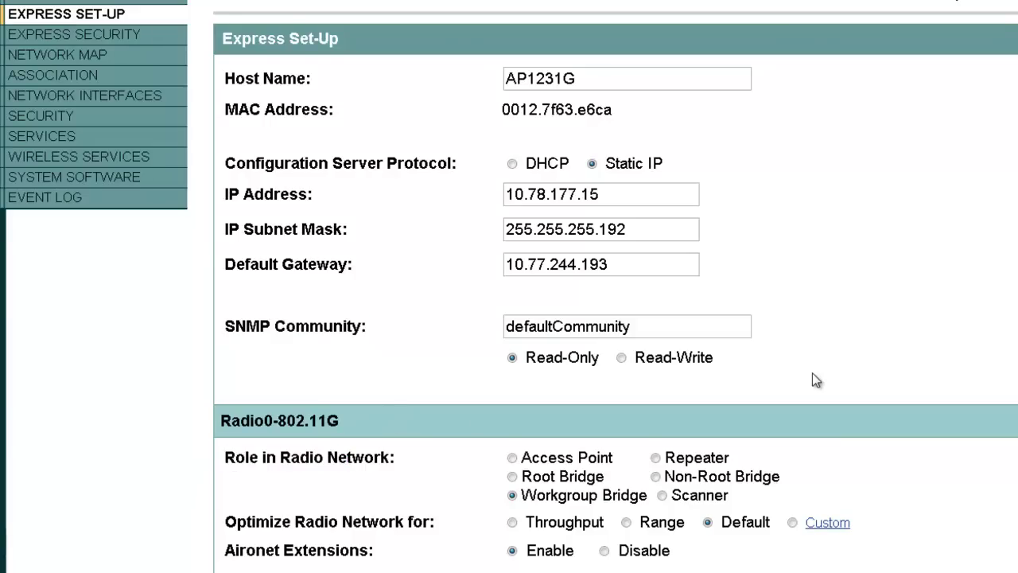
Scroll through the rest of the Express Set-Up form and go to Network Interfaces
scroll(810, 336, down, 2)
scroll(815, 326, up, 2)
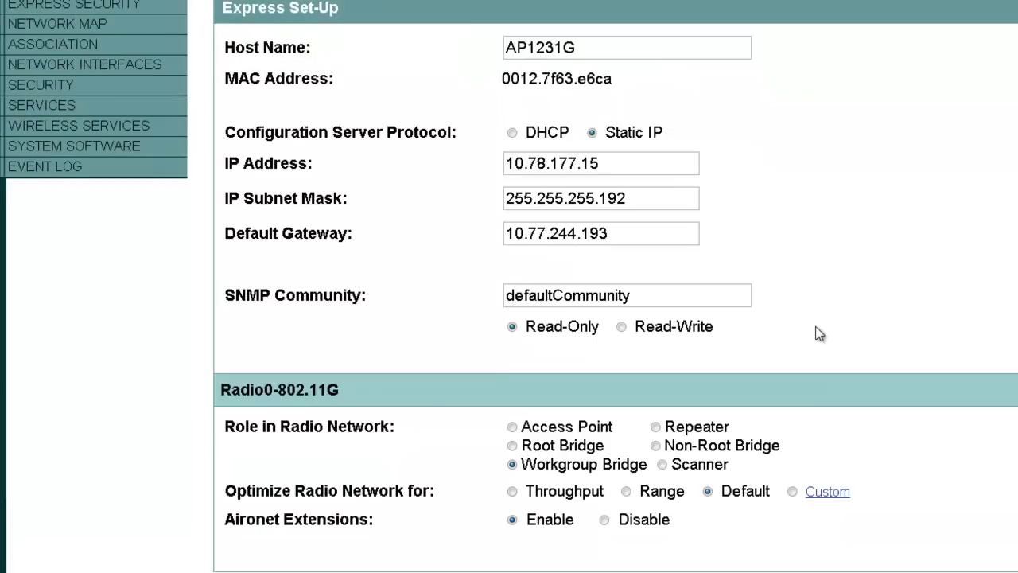
scroll(818, 334, down, 3)
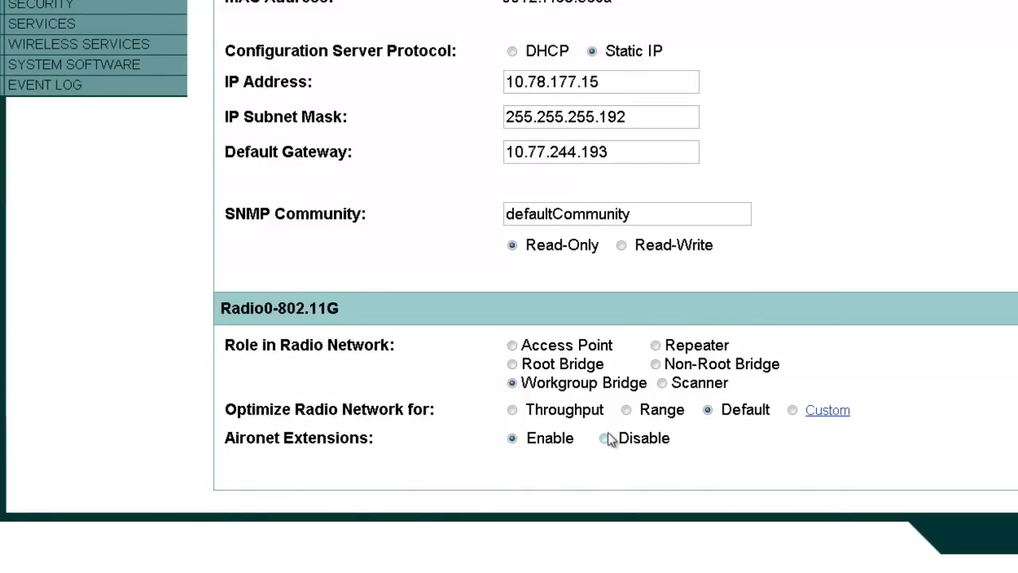
scroll(607, 438, up, 3)
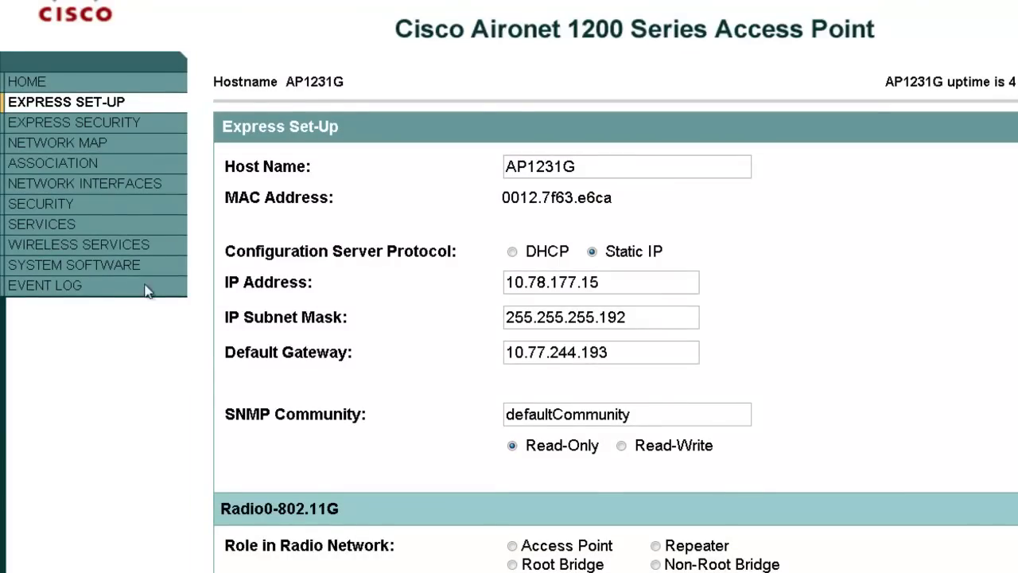
click(104, 191)
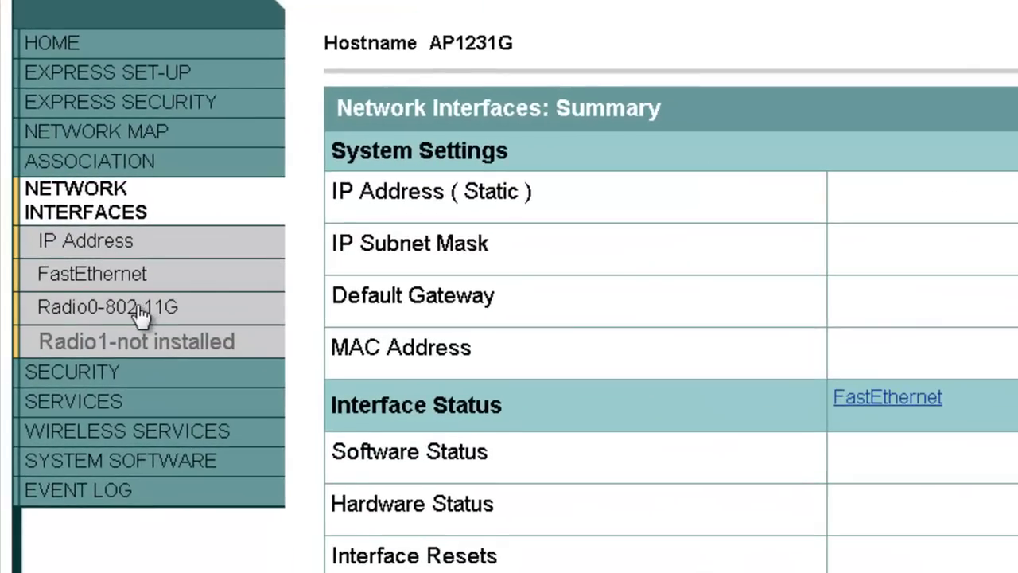
Show the Radio0-802.11G status page, where the radio reads Disabled
click(138, 310)
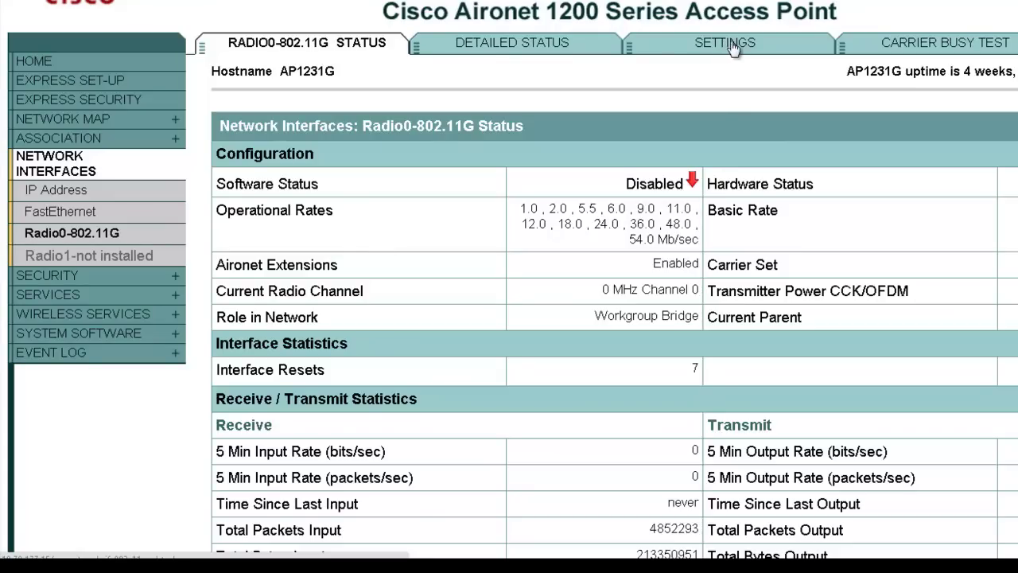
Turn on the Radio0-802.11G radio in its Settings, then move to the Security Summary
click(733, 46)
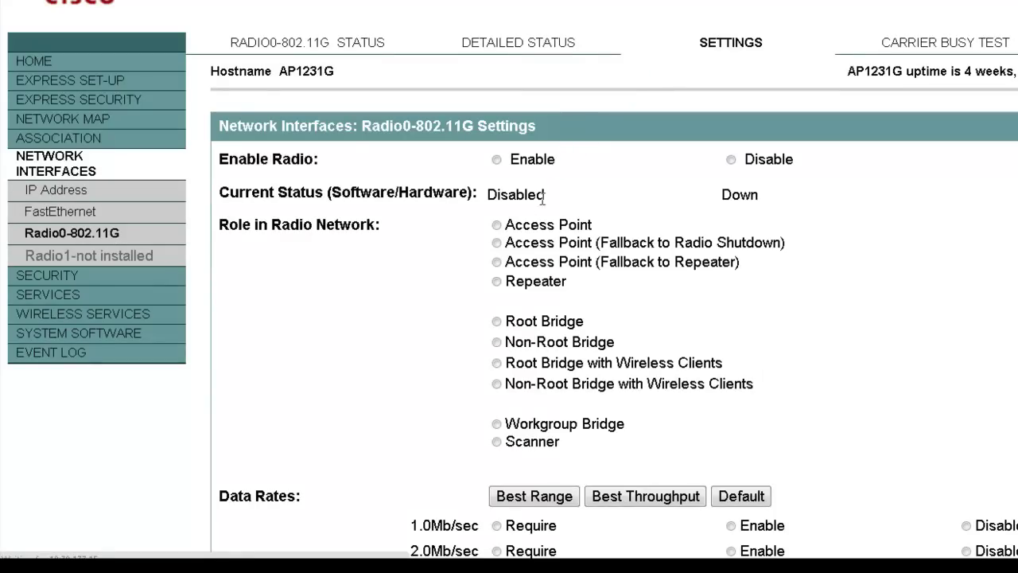
click(497, 160)
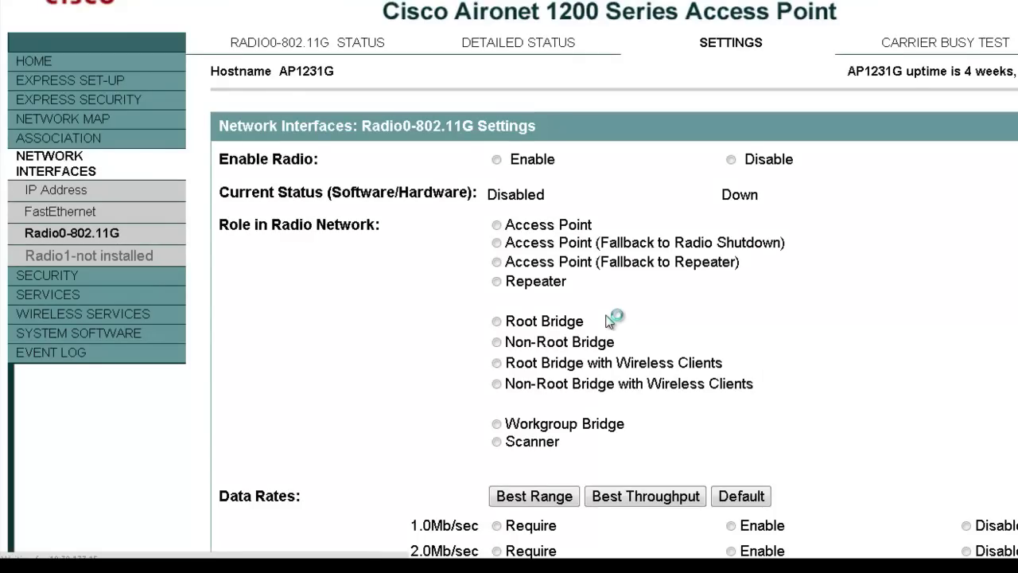
scroll(609, 318, down, 1)
scroll(609, 318, down, 7)
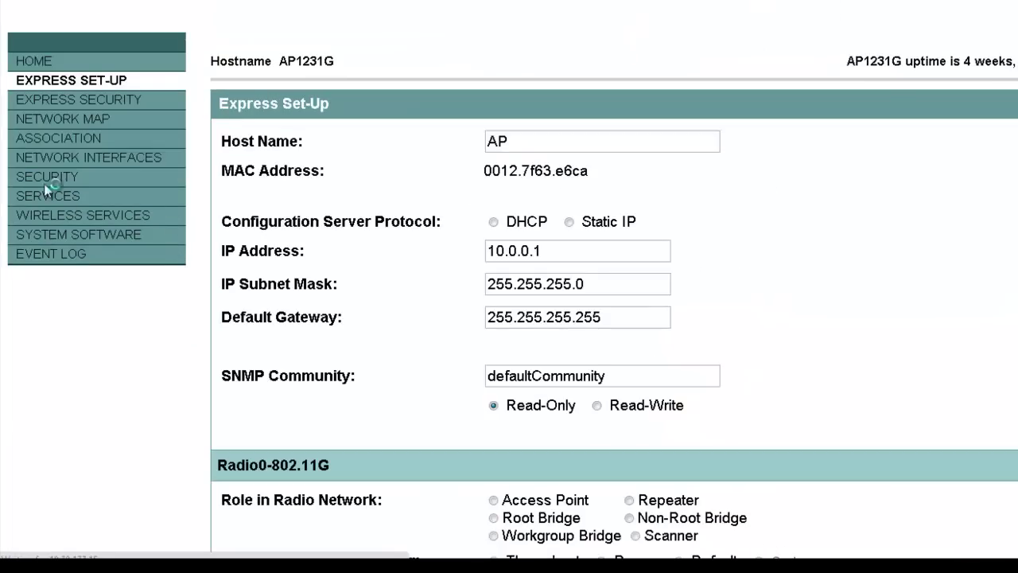
click(111, 218)
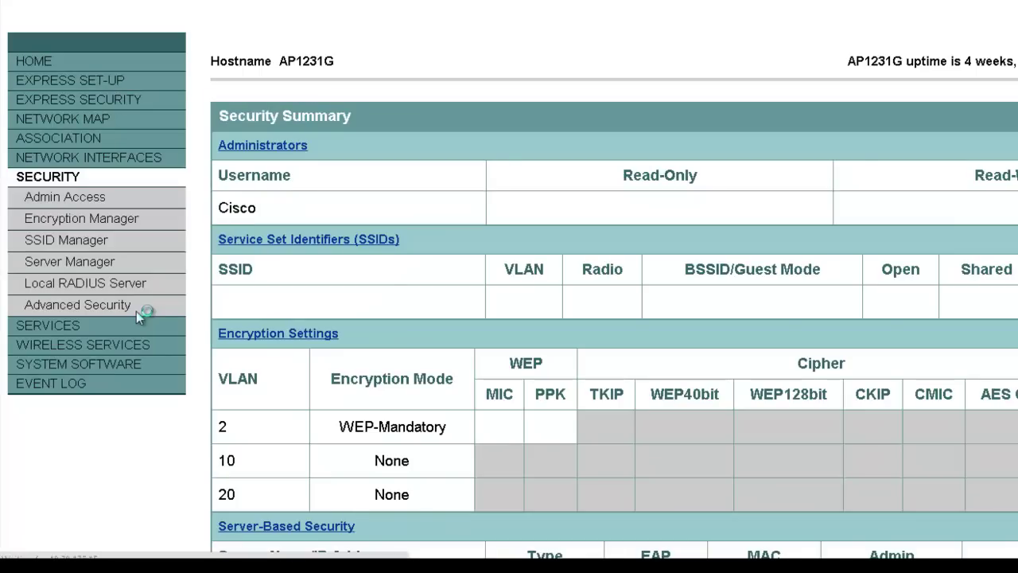
Go to the Global SSID Manager and place the cursor in the SSID field
click(60, 241)
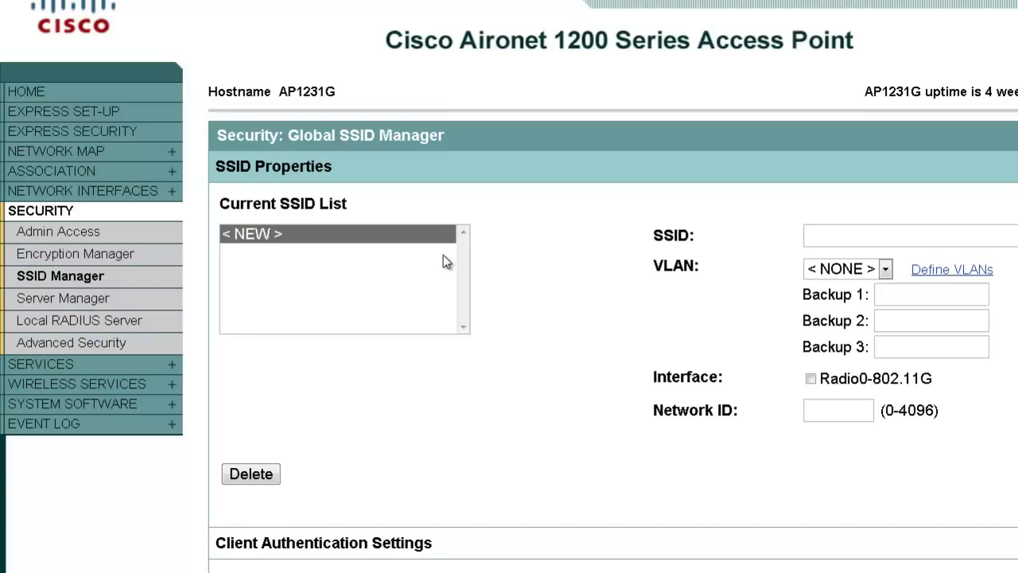
click(845, 232)
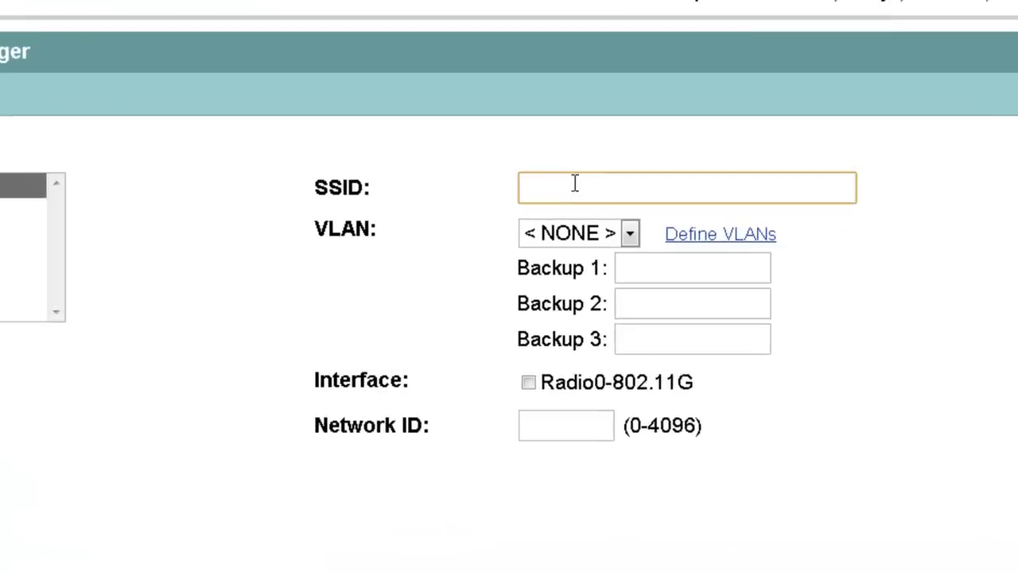
Create SSID CISCO123 on VLAN 2 for Radio0-802.11G with network ID 5 and apply it
text(ClSCO12)
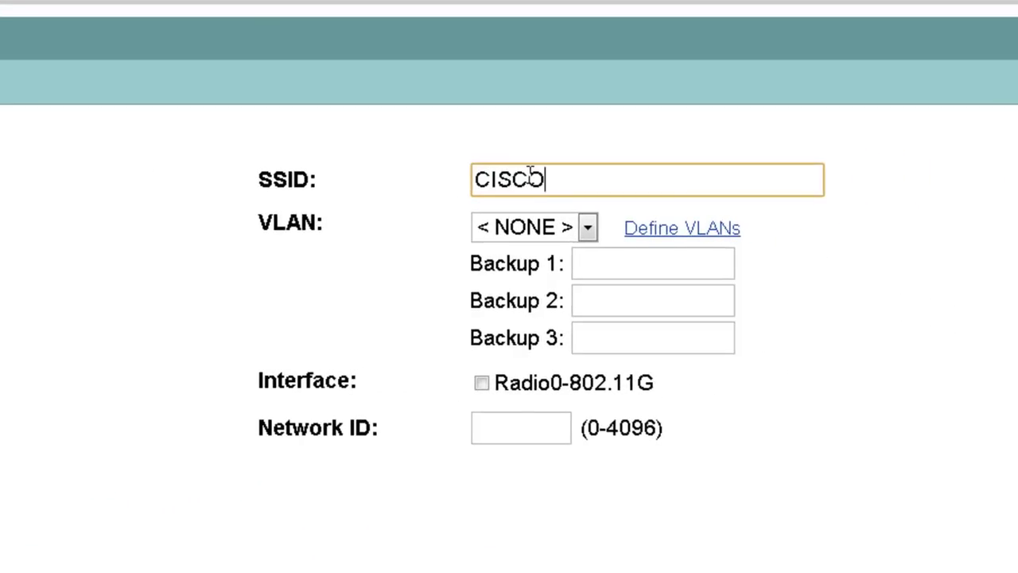
text(3)
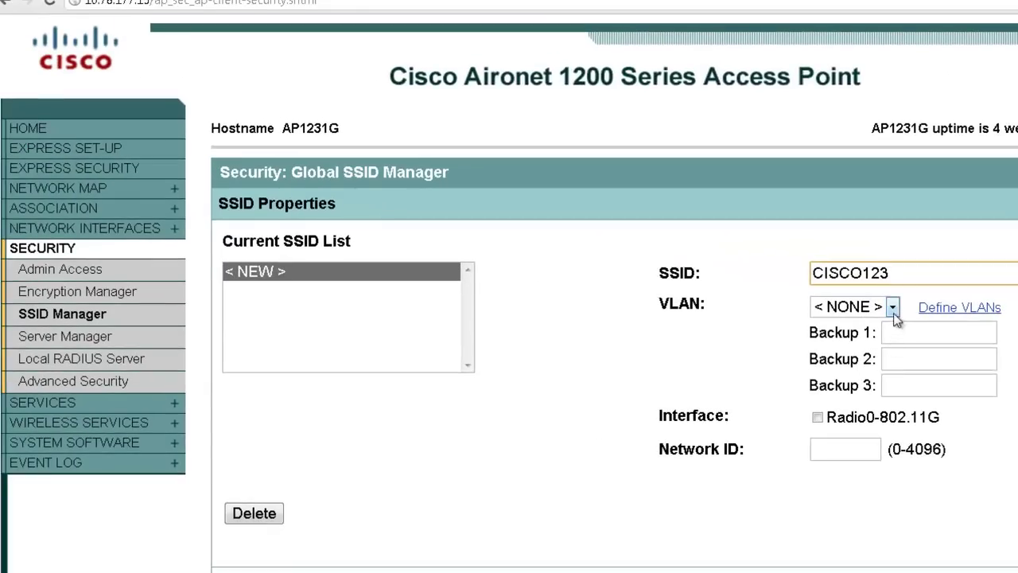
click(892, 307)
click(856, 344)
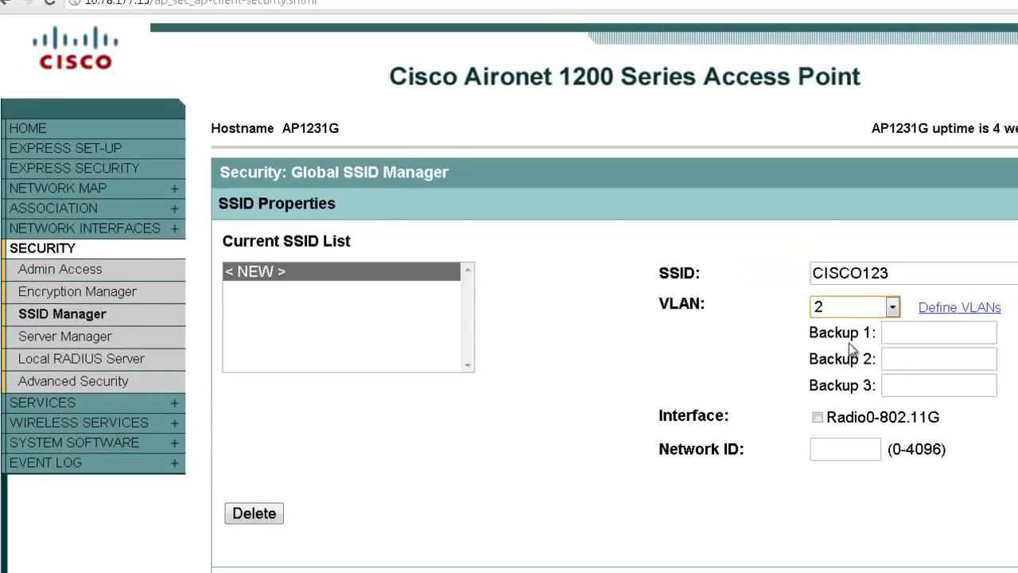
click(817, 417)
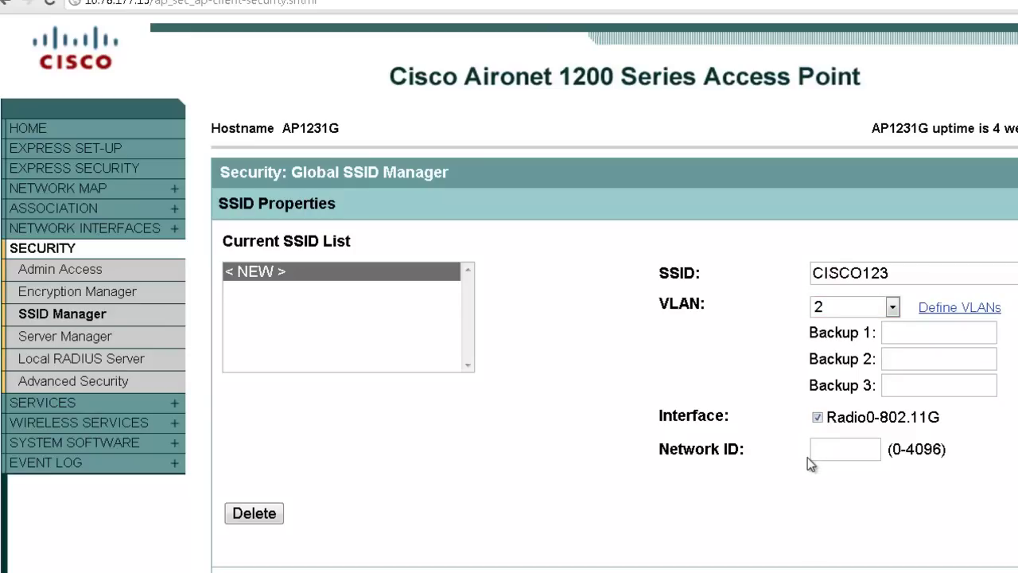
click(842, 450)
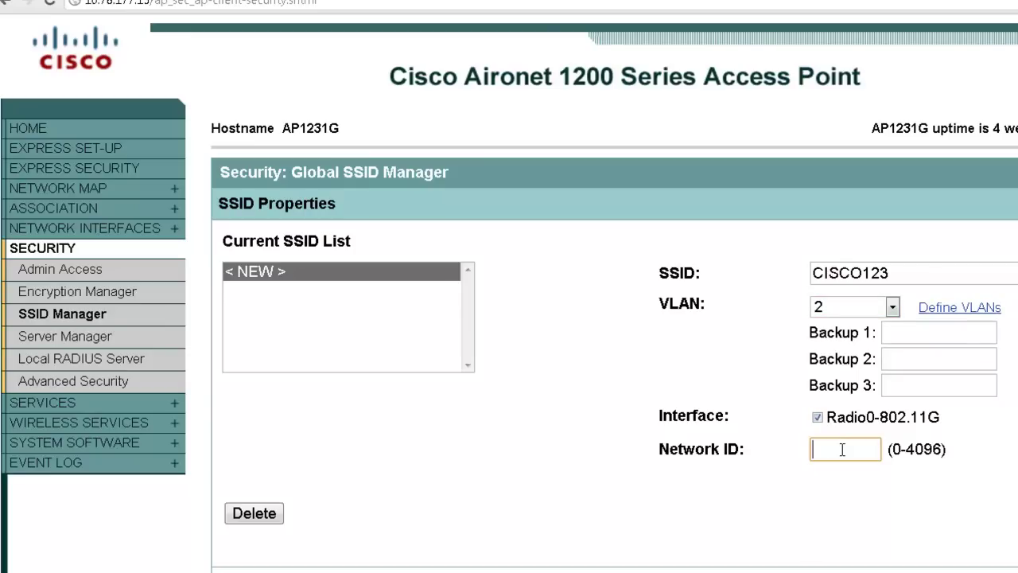
text(5)
scroll(696, 504, down, 6)
scroll(923, 512, down, 12)
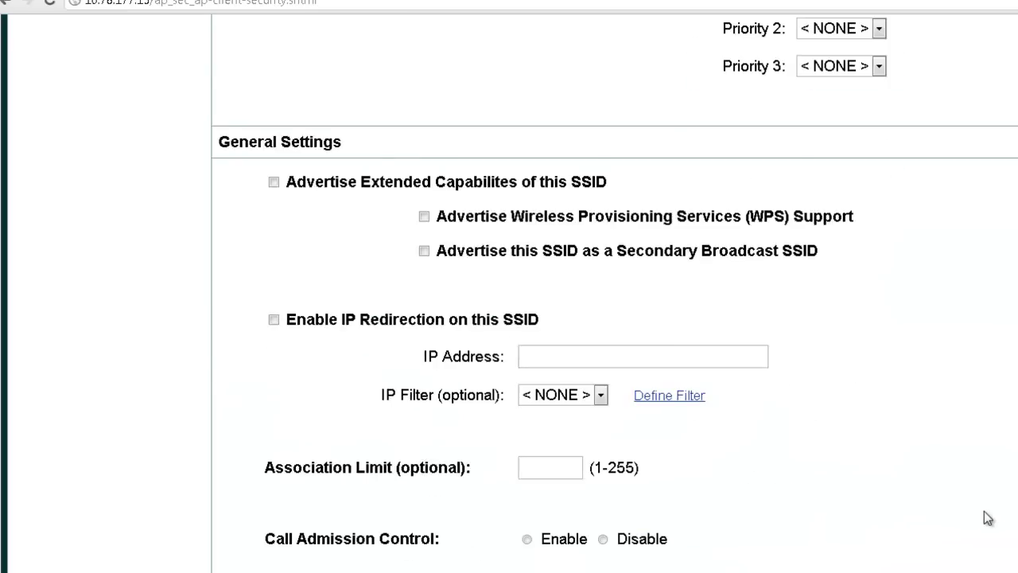
scroll(987, 518, down, 5)
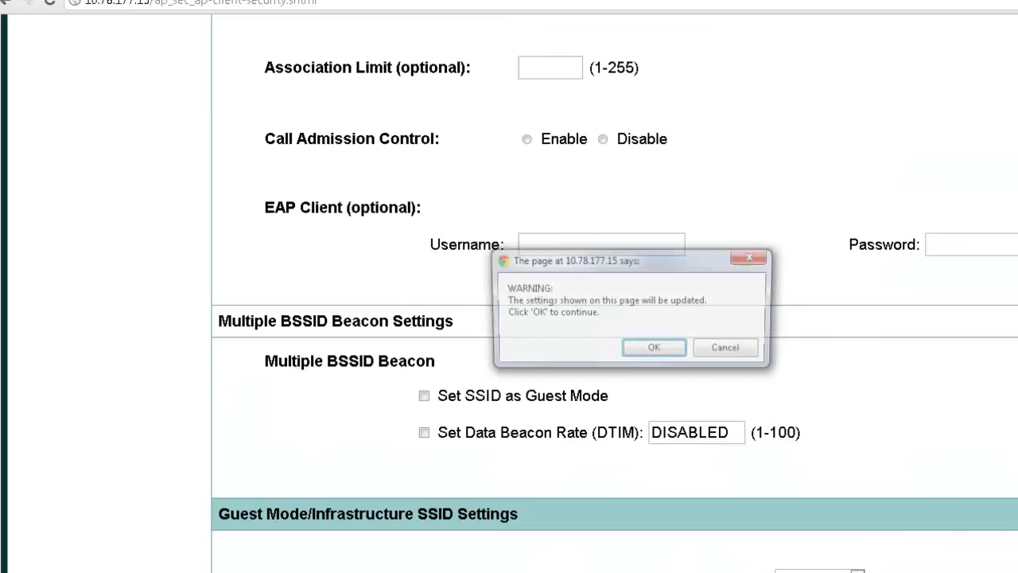
click(648, 351)
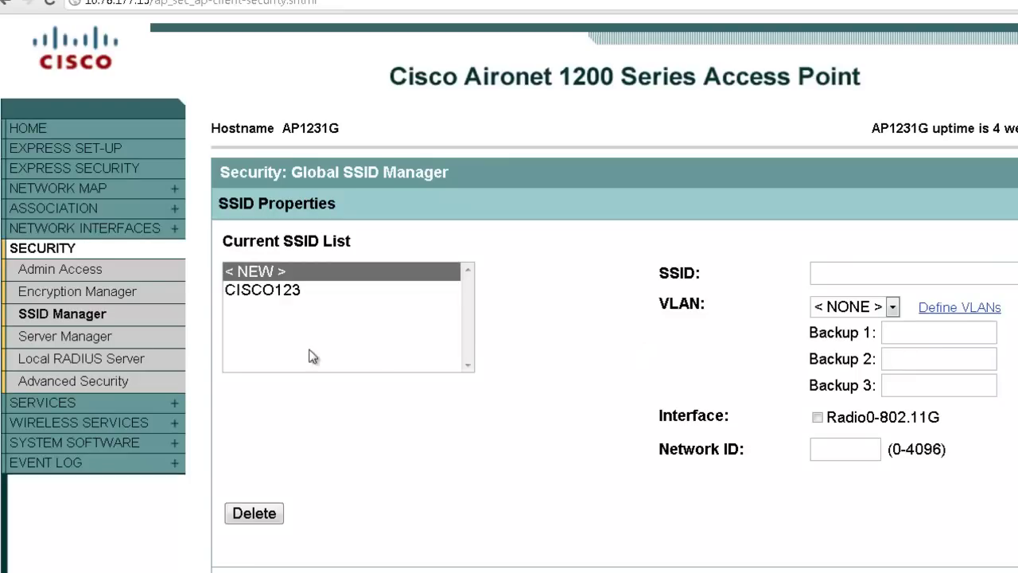
Load CISCO123 from the SSID list and review its Open Authentication and general settings
click(261, 288)
scroll(467, 409, down, 2)
scroll(467, 410, down, 2)
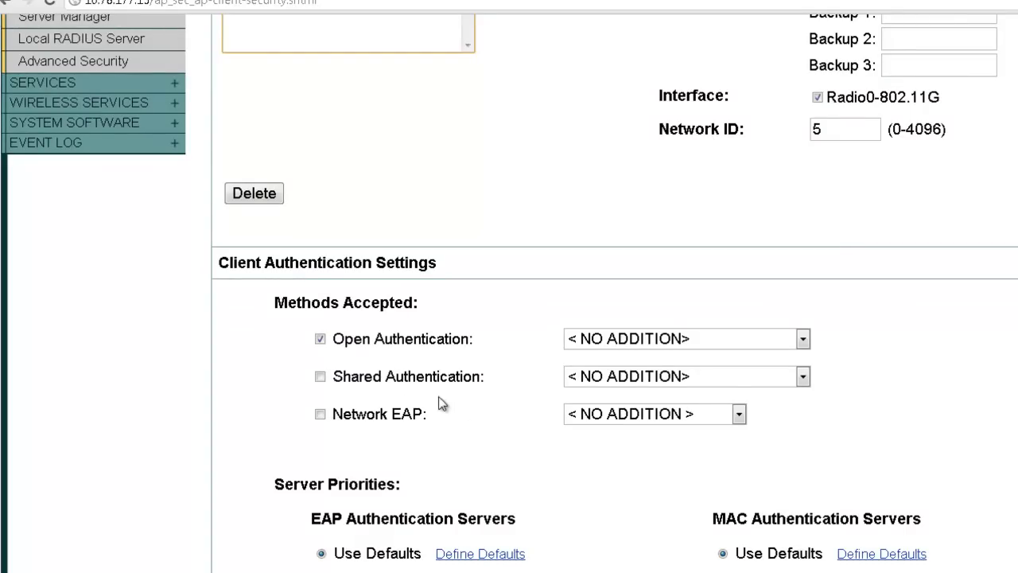
drag(333, 339, 474, 337)
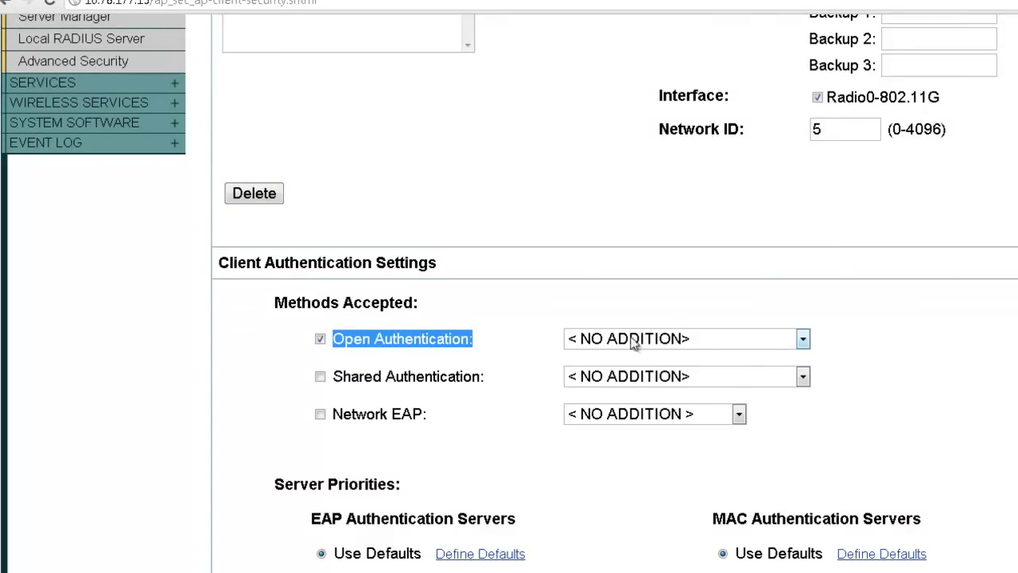
scroll(866, 366, down, 2)
click(941, 359)
scroll(942, 359, down, 7)
scroll(615, 318, down, 10)
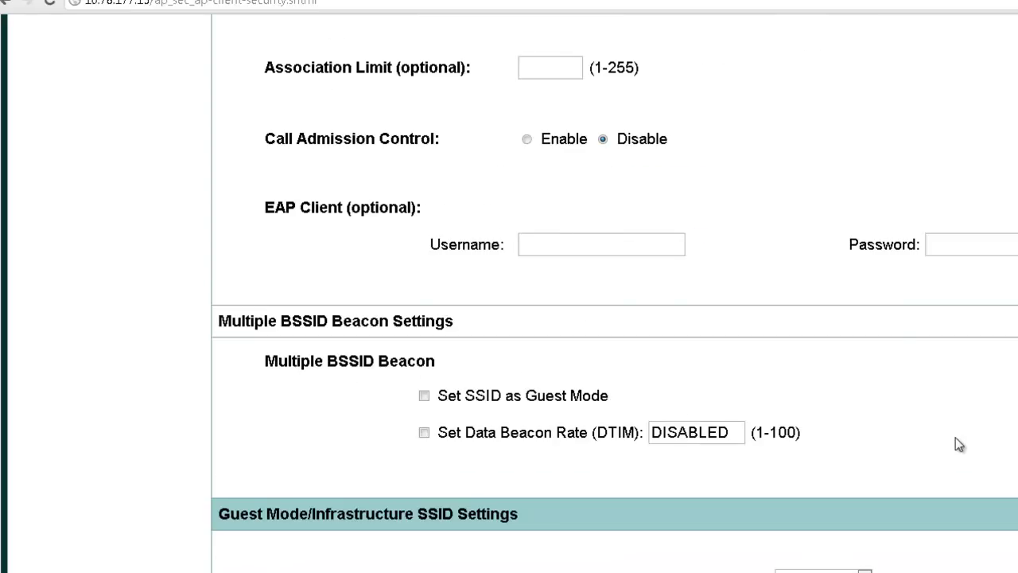
scroll(260, 373, up, 20)
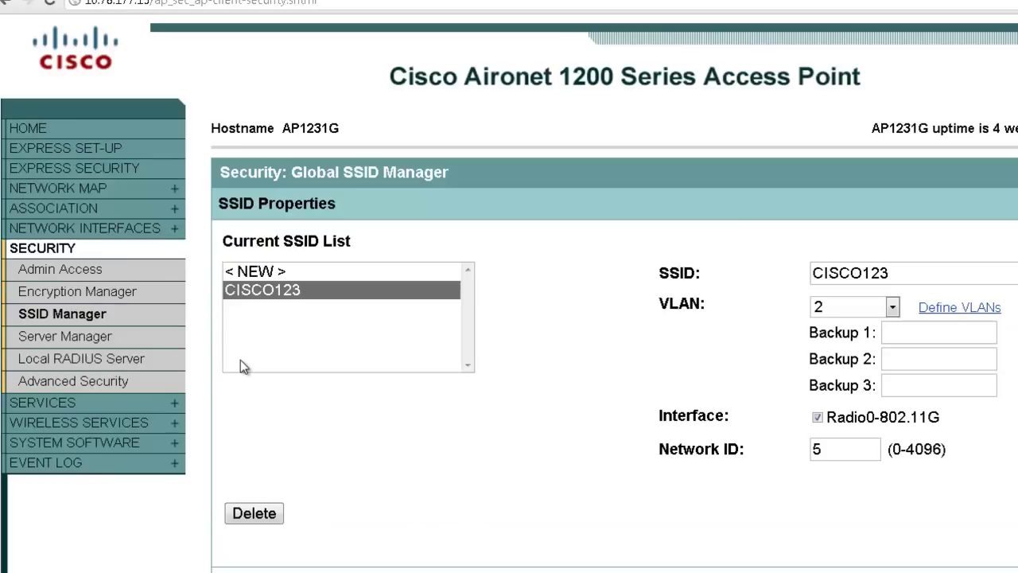
In the Encryption Manager, turn on WEP encryption and set it to Mandatory
click(118, 292)
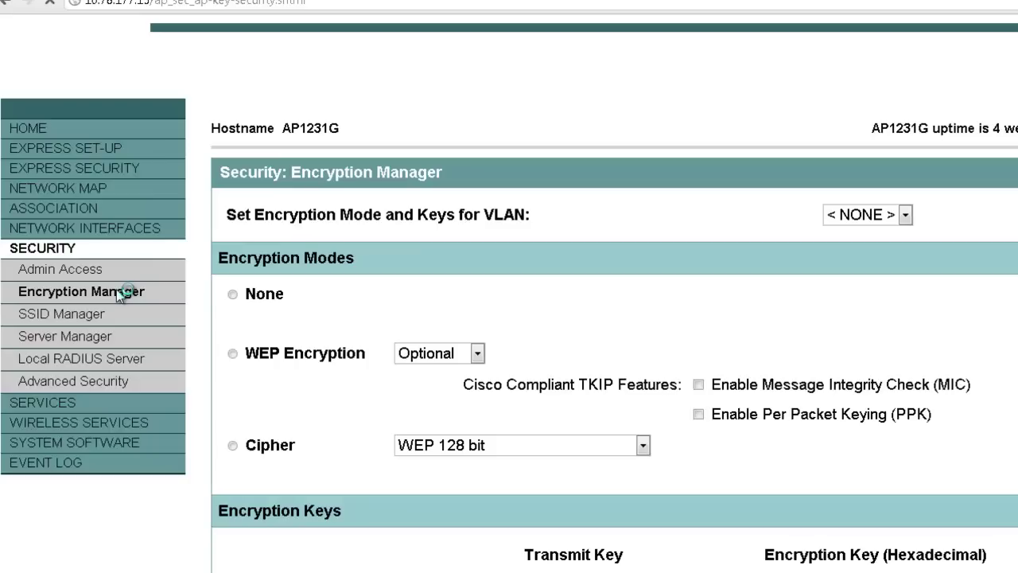
click(232, 354)
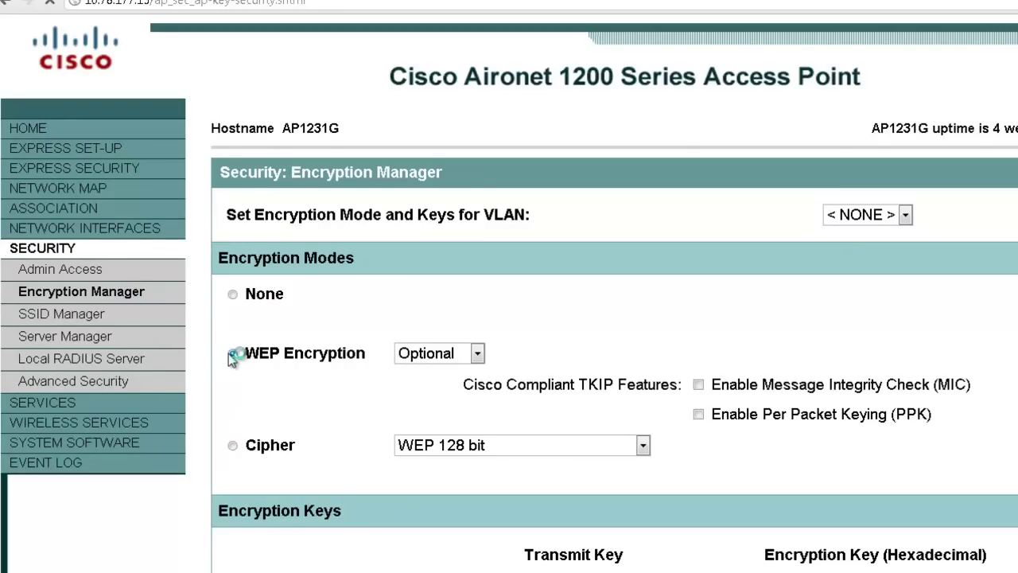
click(478, 351)
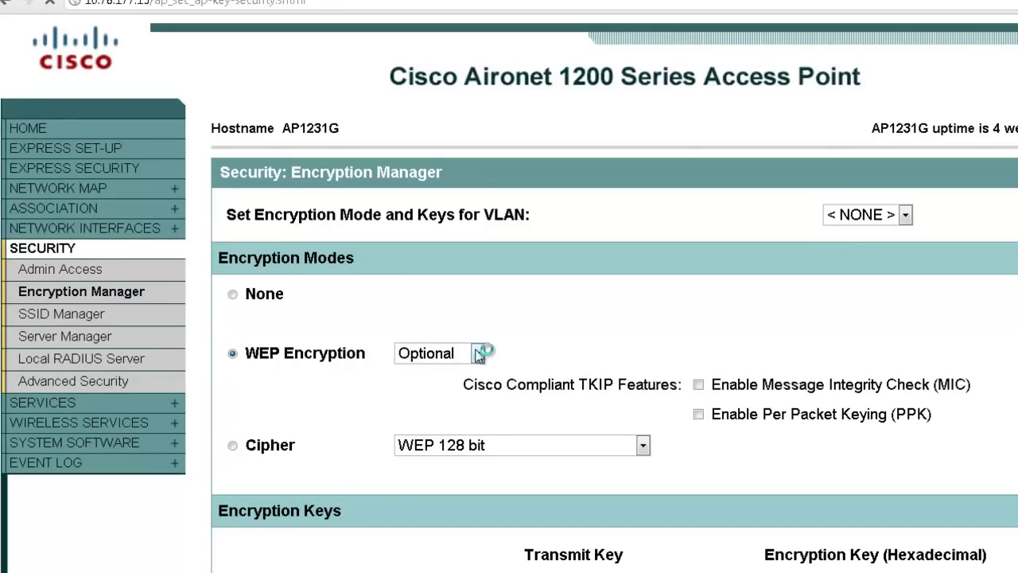
click(461, 392)
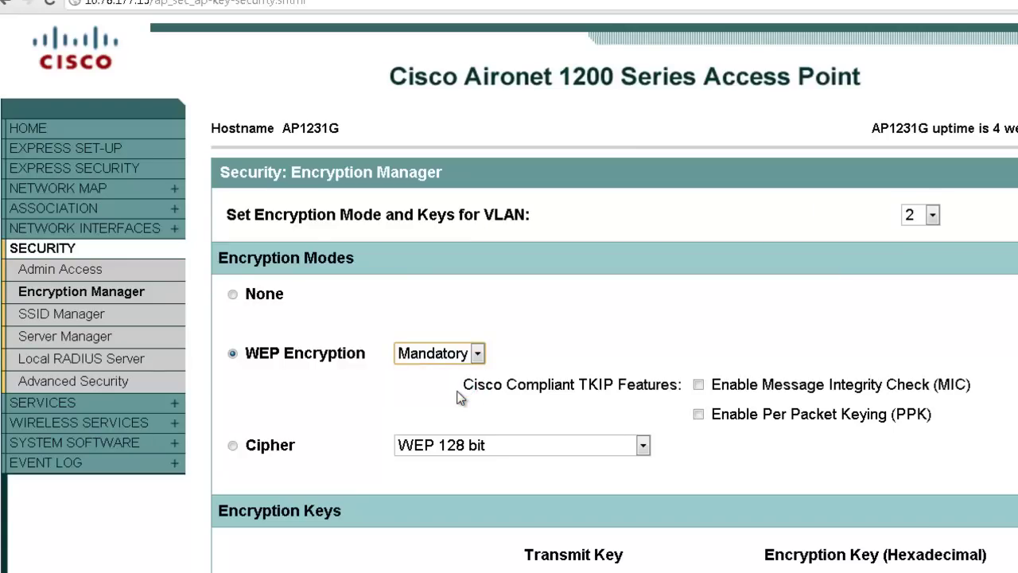
Replace encryption key 1 with the pasted 128-bit hex key and apply the settings
scroll(460, 396, down, 2)
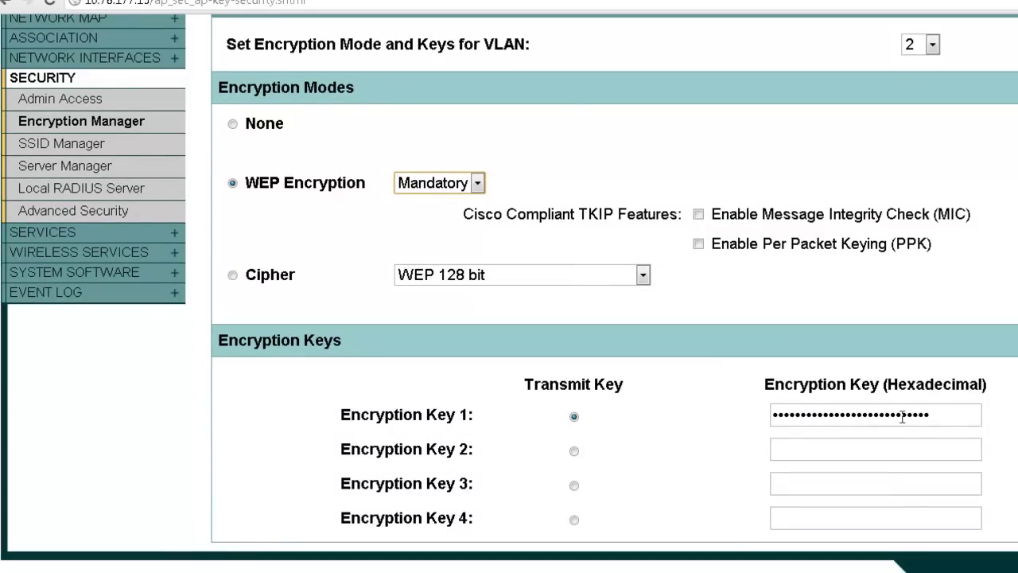
click(975, 413)
key(ctrl+a)
key(BackSpace)
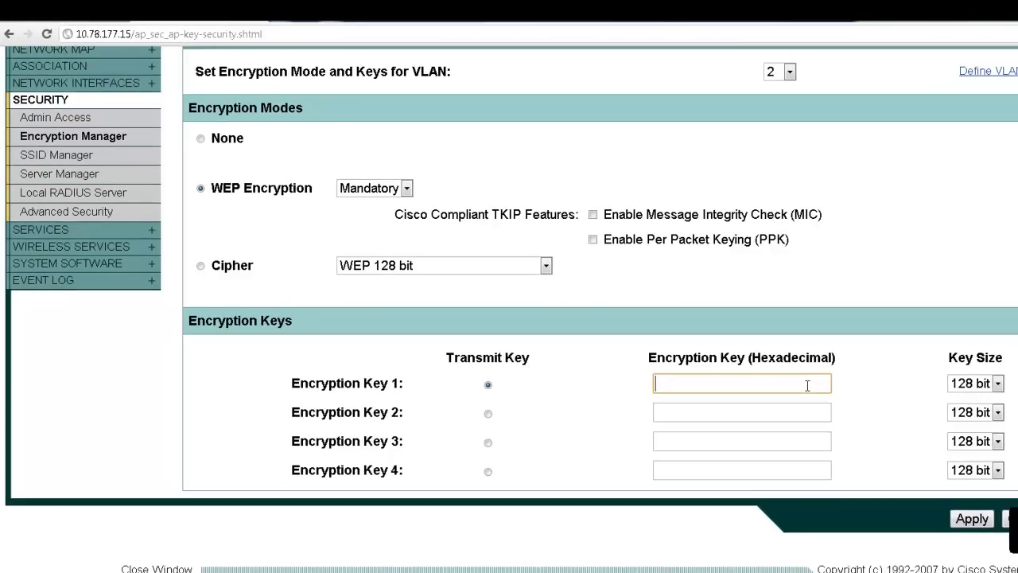
key(ctrl+v)
click(973, 519)
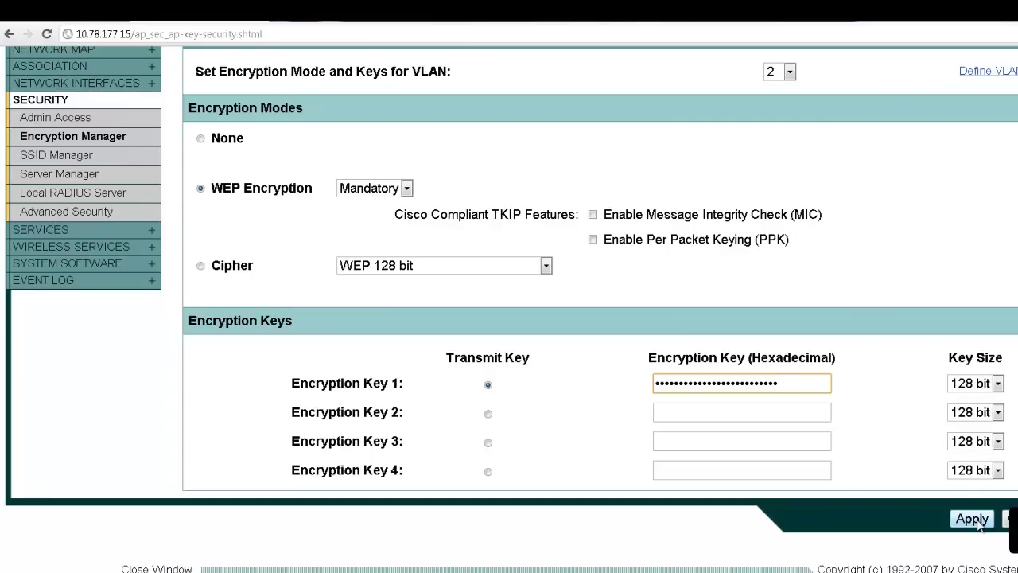
click(973, 518)
click(555, 330)
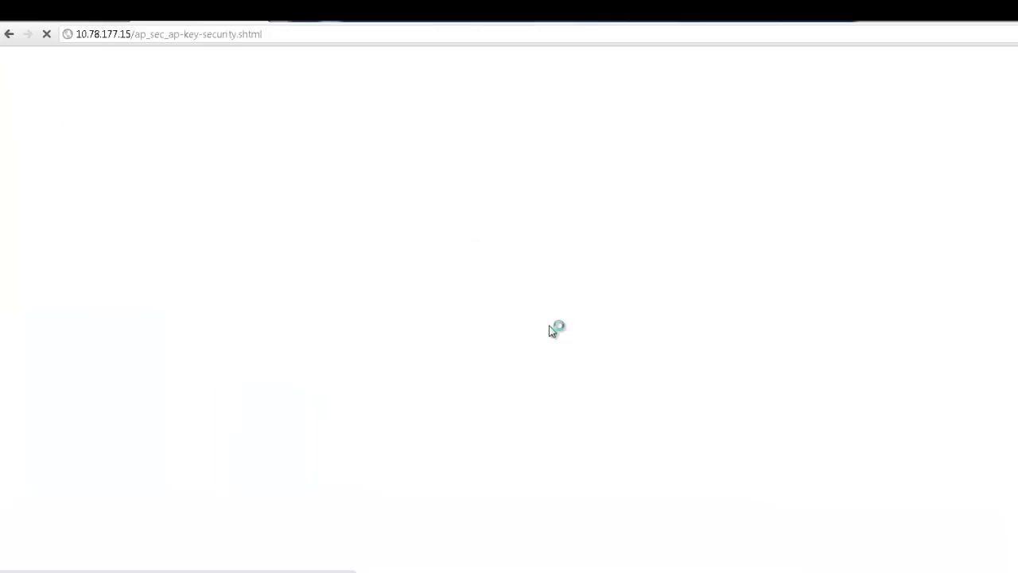